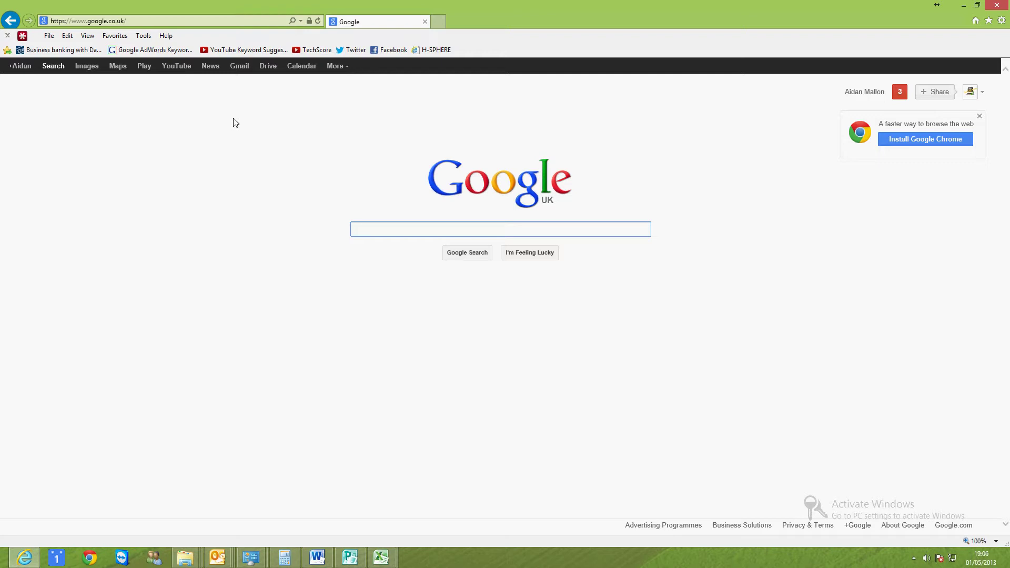
left_click(175, 21)
type("w")
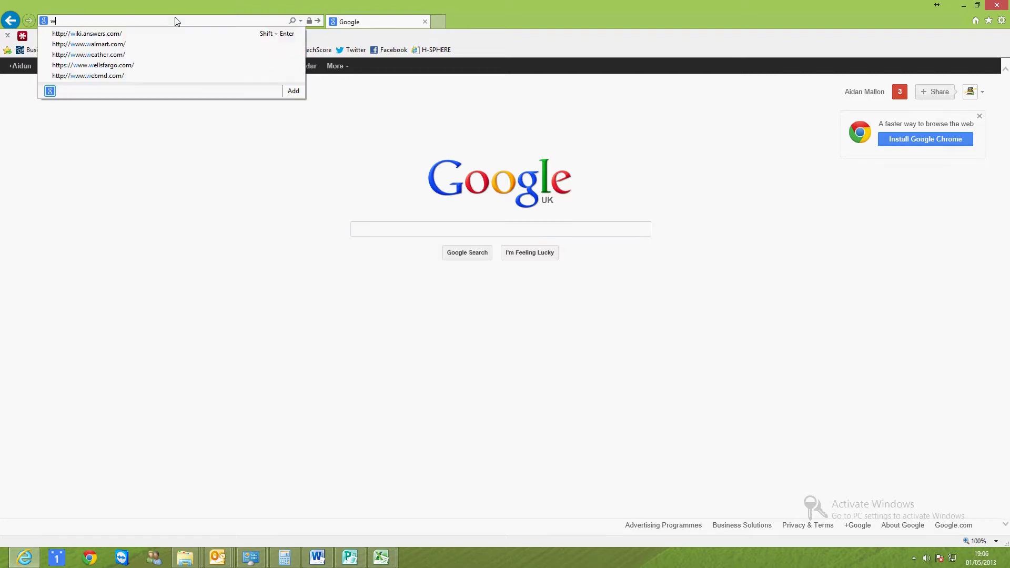
type("ww.sys")
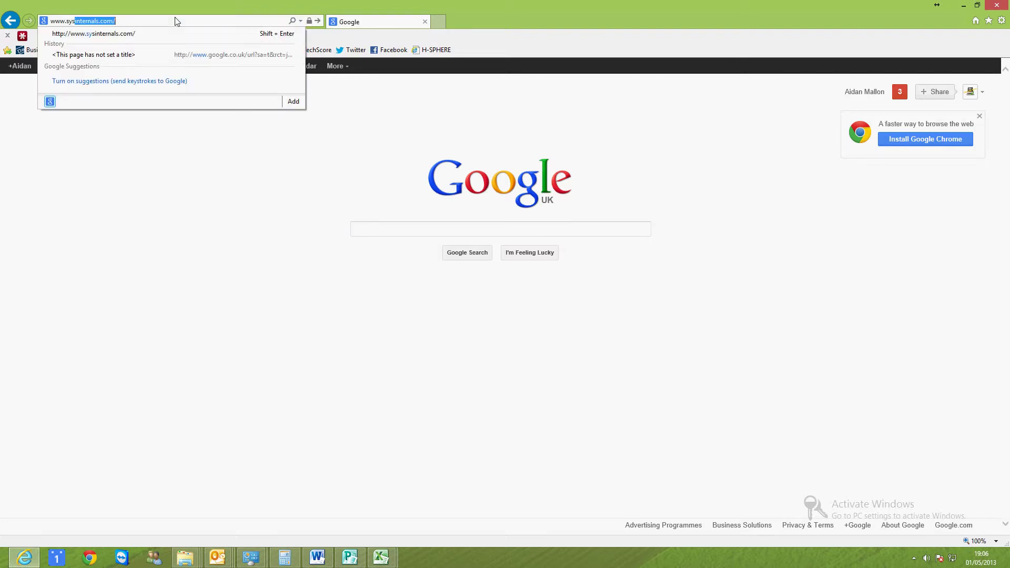
type("inter")
key("Return")
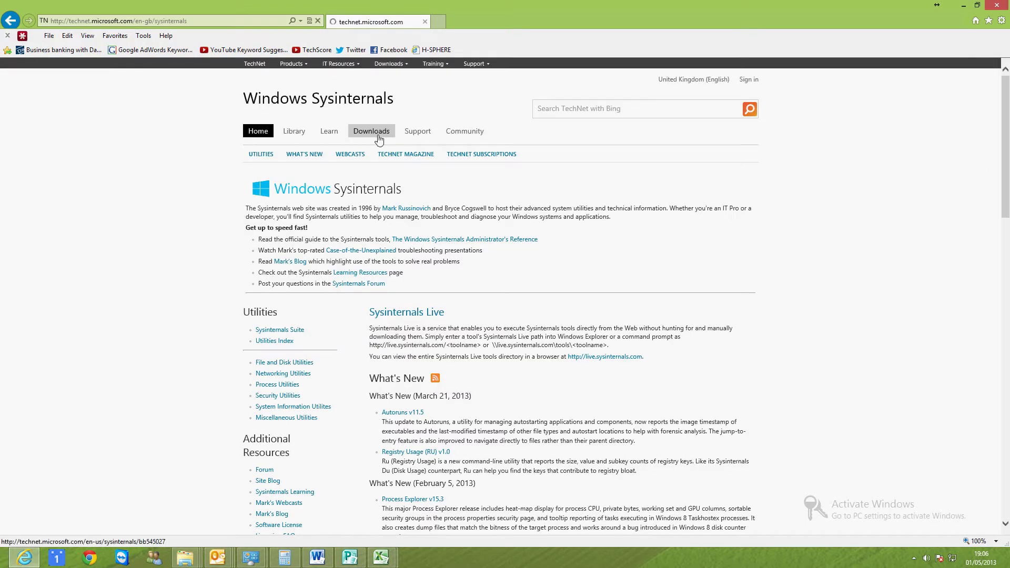
From the Sysinternals downloads index, download and save the Autoruns v11.5 zip
left_click(378, 136)
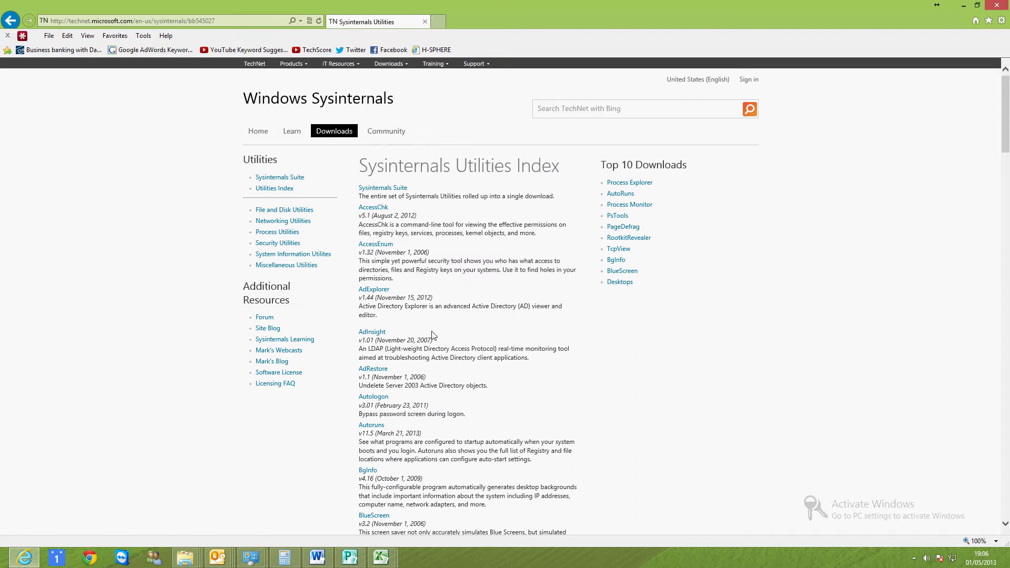
scroll(406, 398, "down", 1)
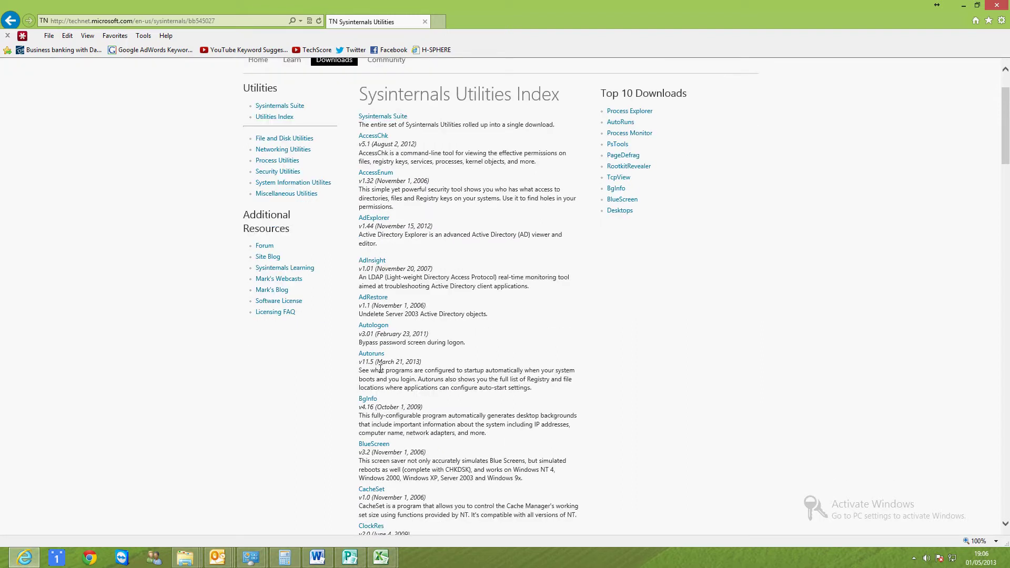
left_click(373, 356)
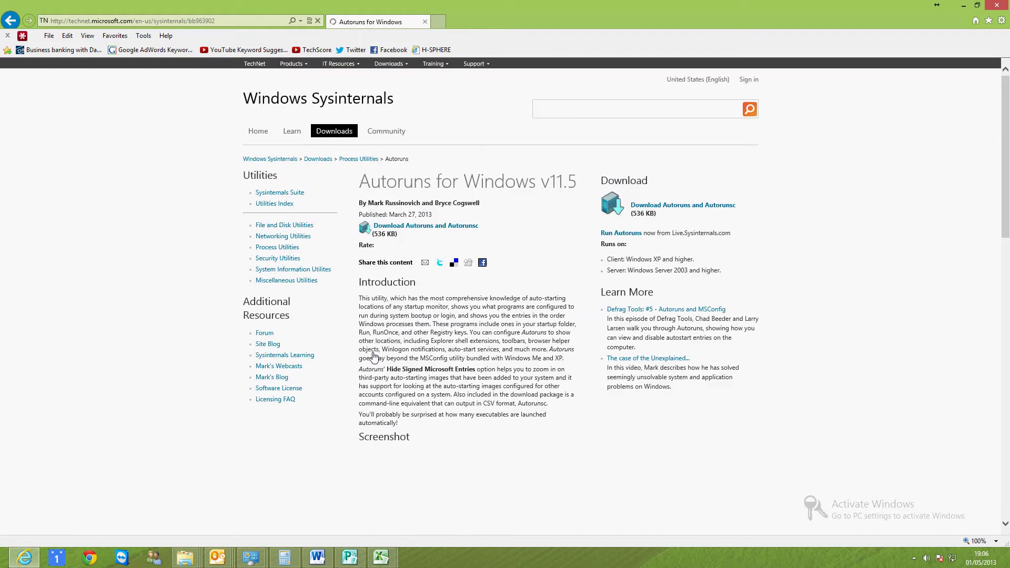
left_click(437, 227)
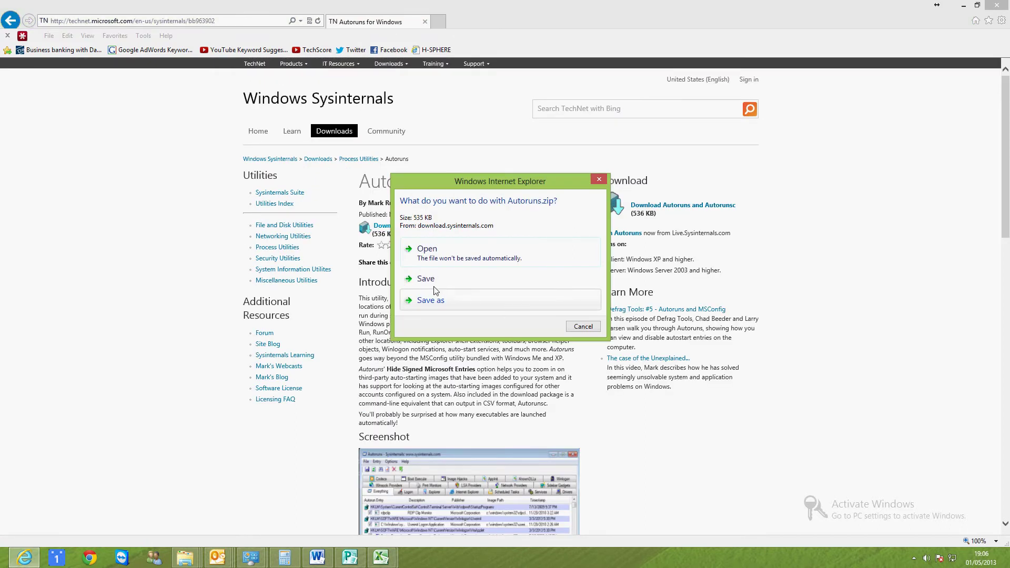
left_click(429, 280)
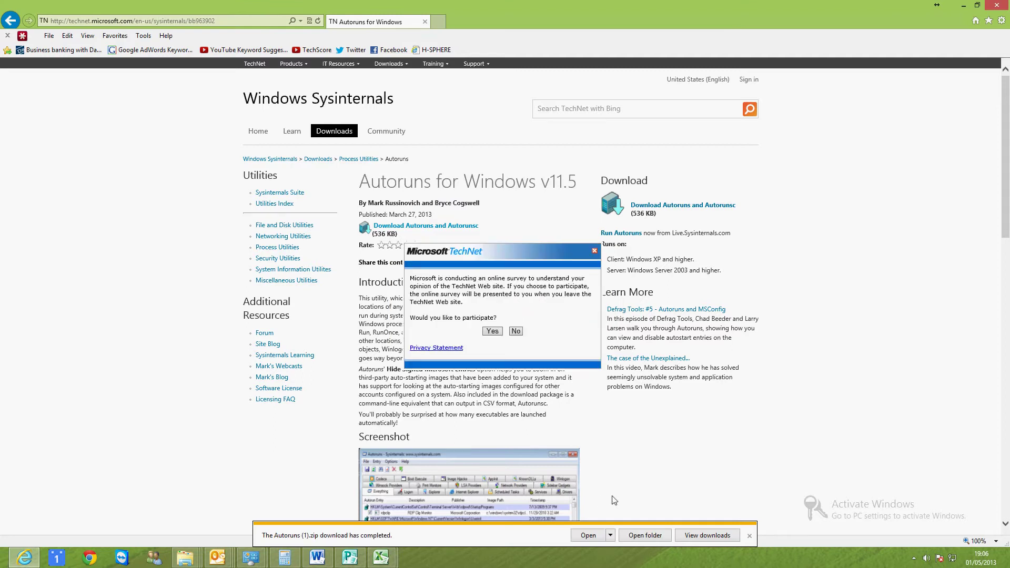
Extract Autoruns (1).zip from the Downloads folder into its own folder
left_click(645, 535)
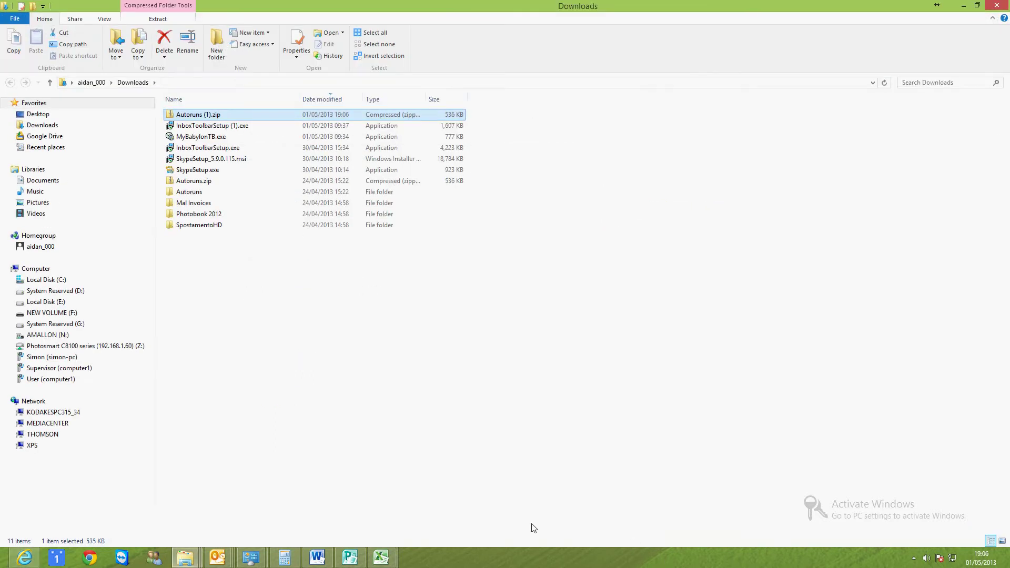
right_click(213, 113)
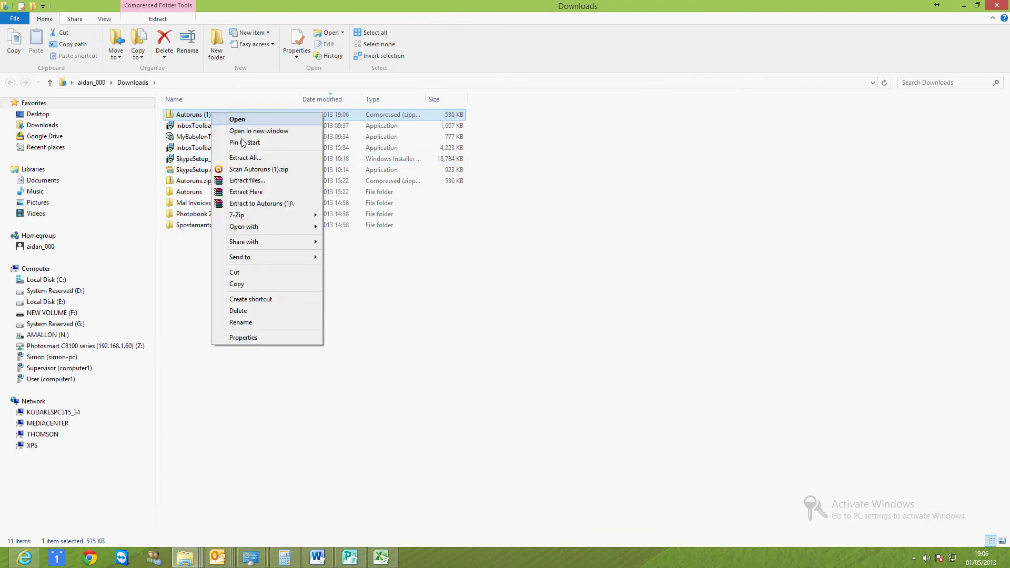
left_click(276, 160)
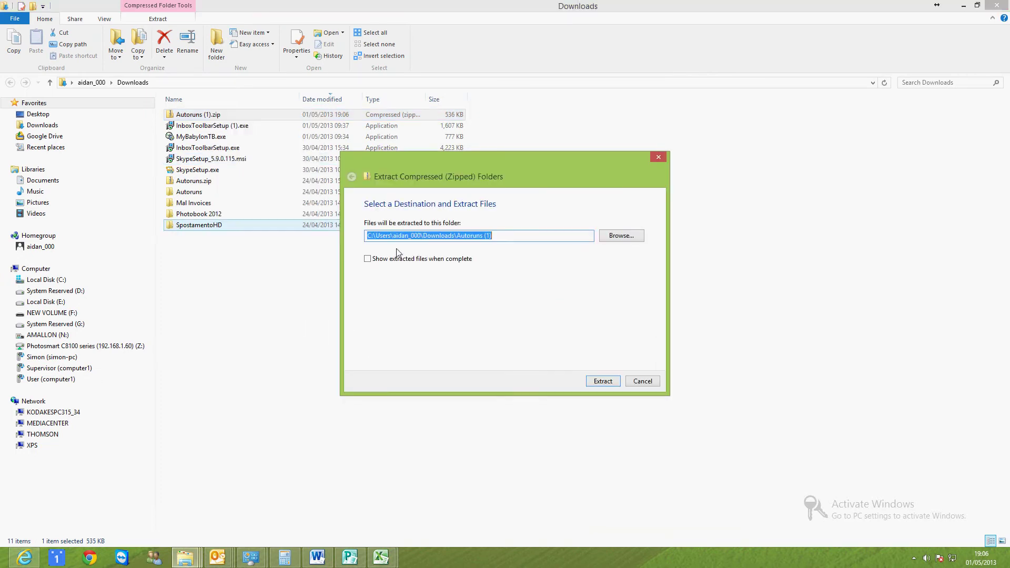
left_click(592, 381)
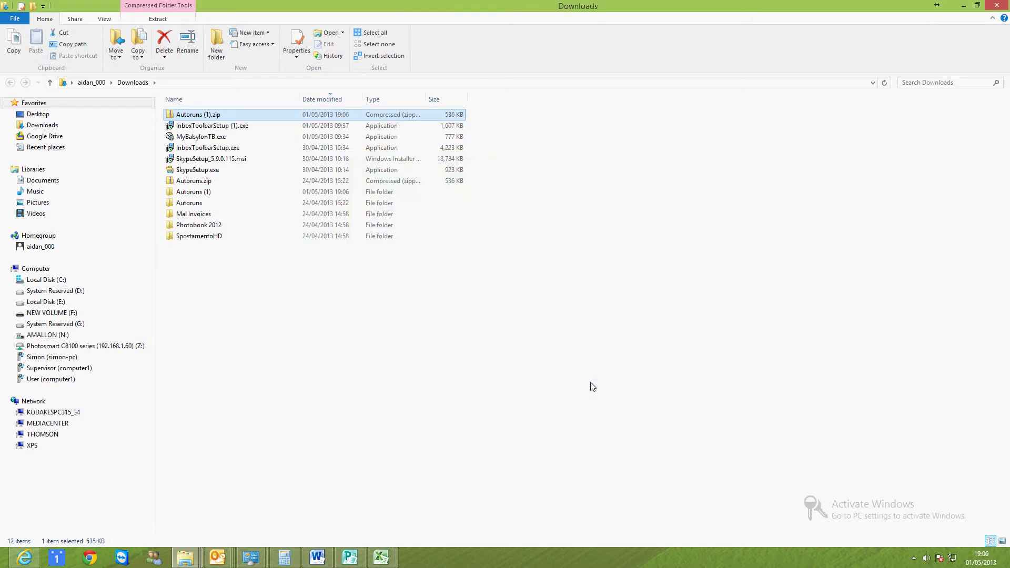
Launch autoruns.exe from the extracted Autoruns folder as administrator
double_click(200, 206)
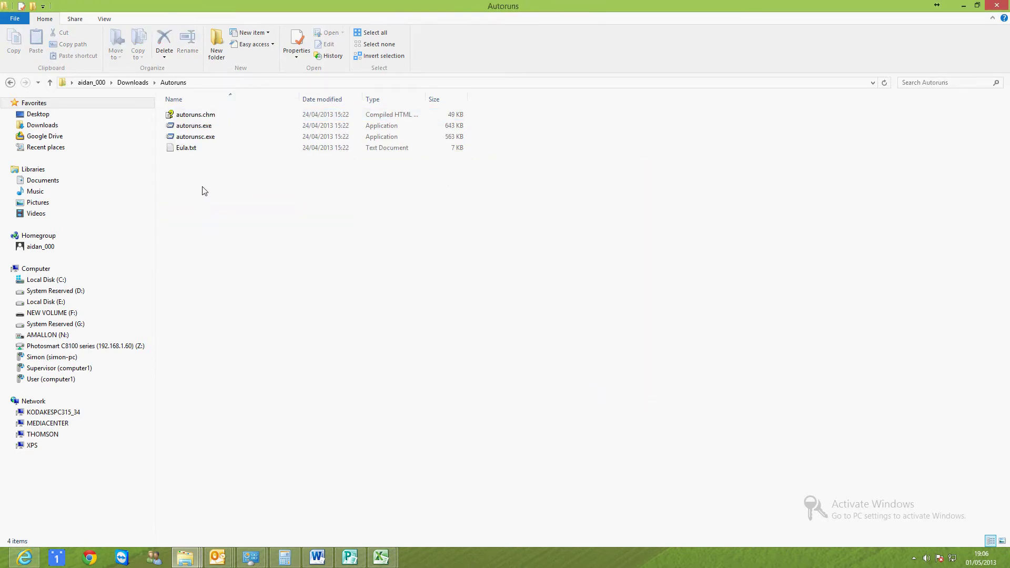
left_click(205, 128)
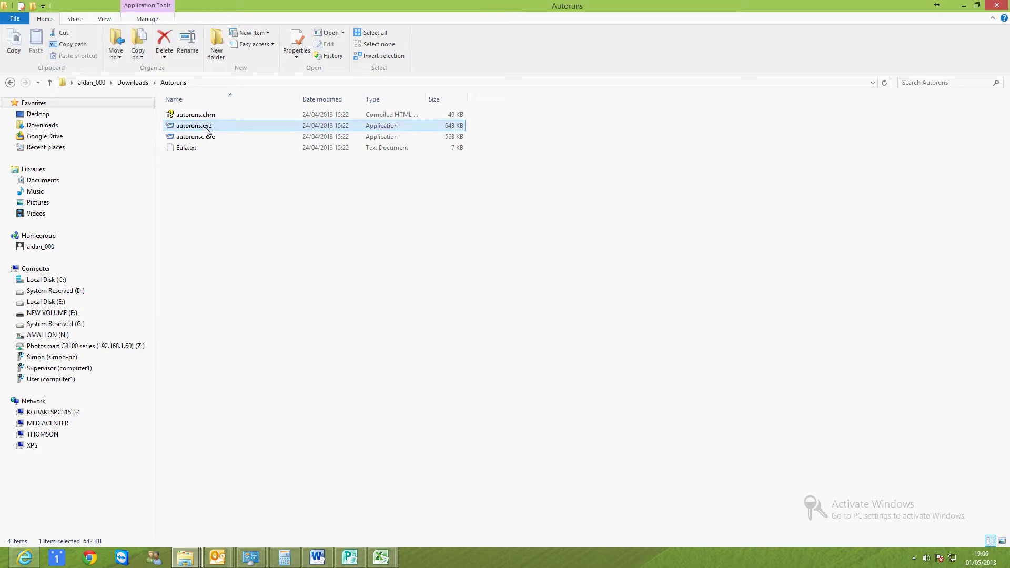
right_click(207, 128)
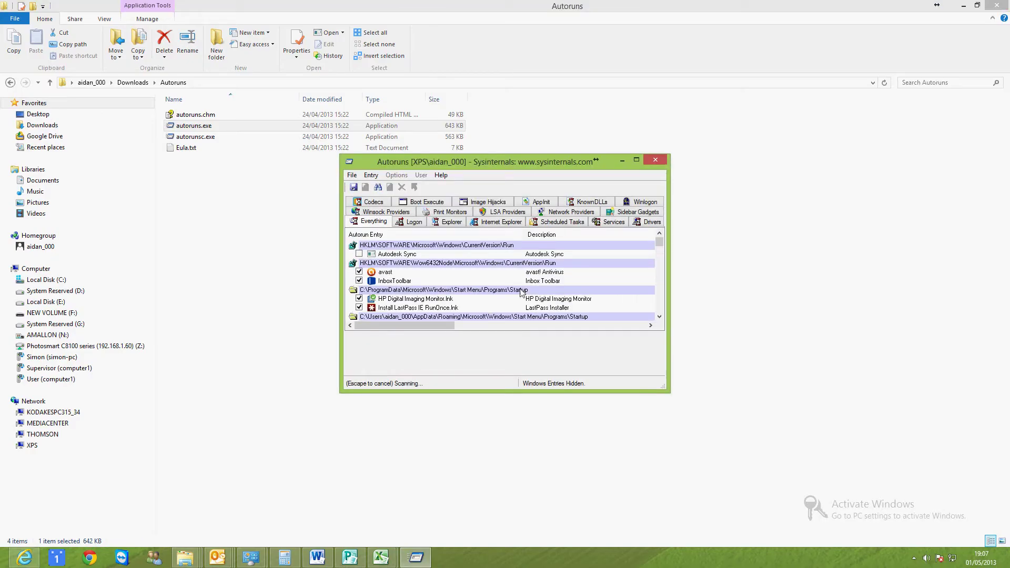
Maximize Autoruns and scroll through the finished Everything tab list and back to the top
left_click(637, 160)
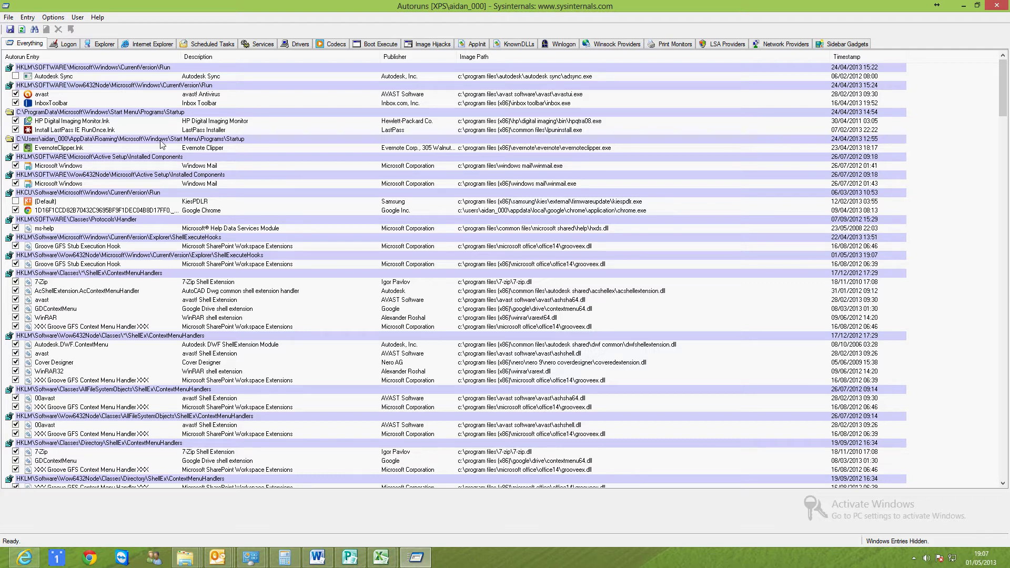
scroll(173, 213, "down", 5)
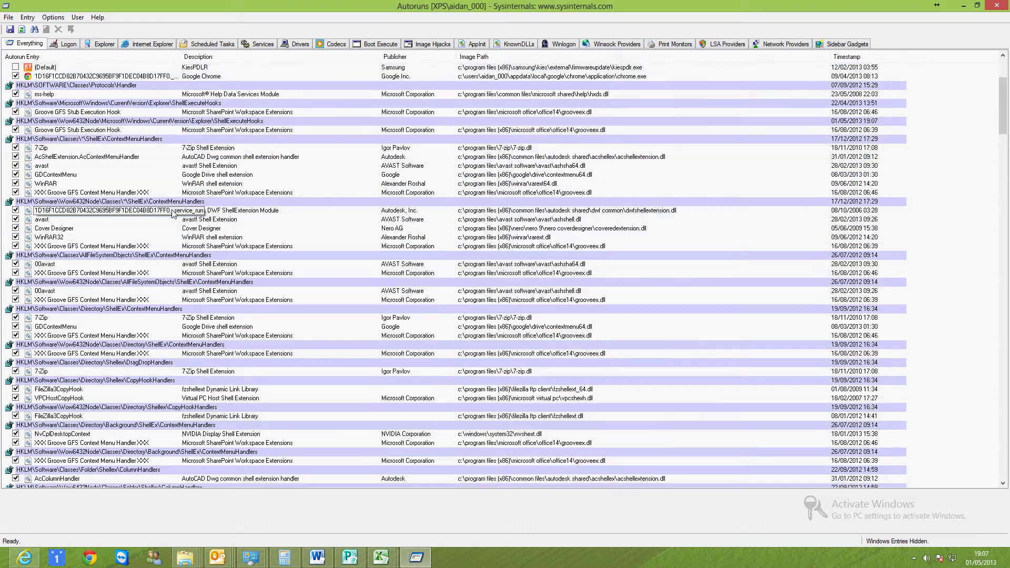
scroll(172, 213, "down", 12)
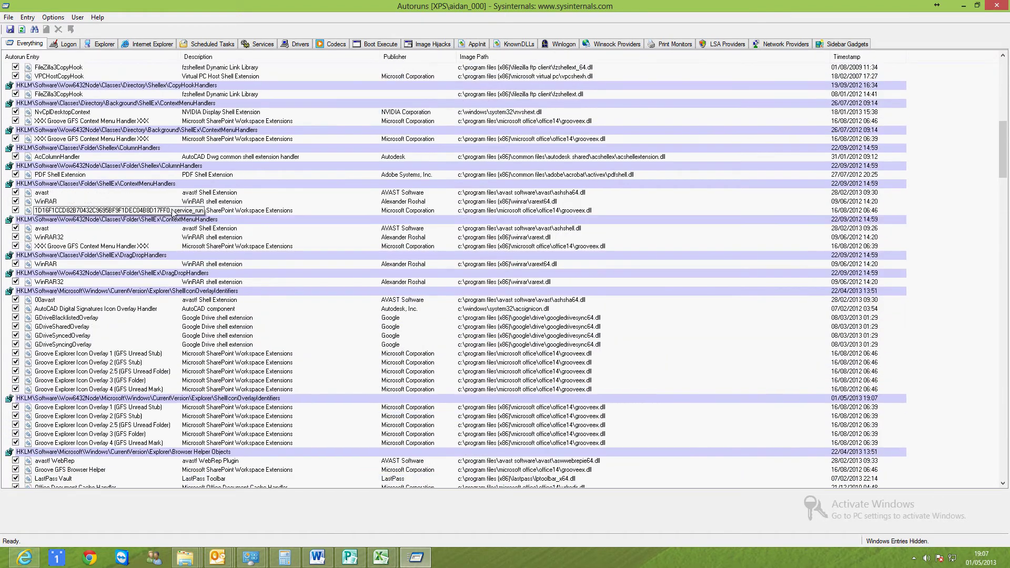
scroll(173, 213, "up", 20)
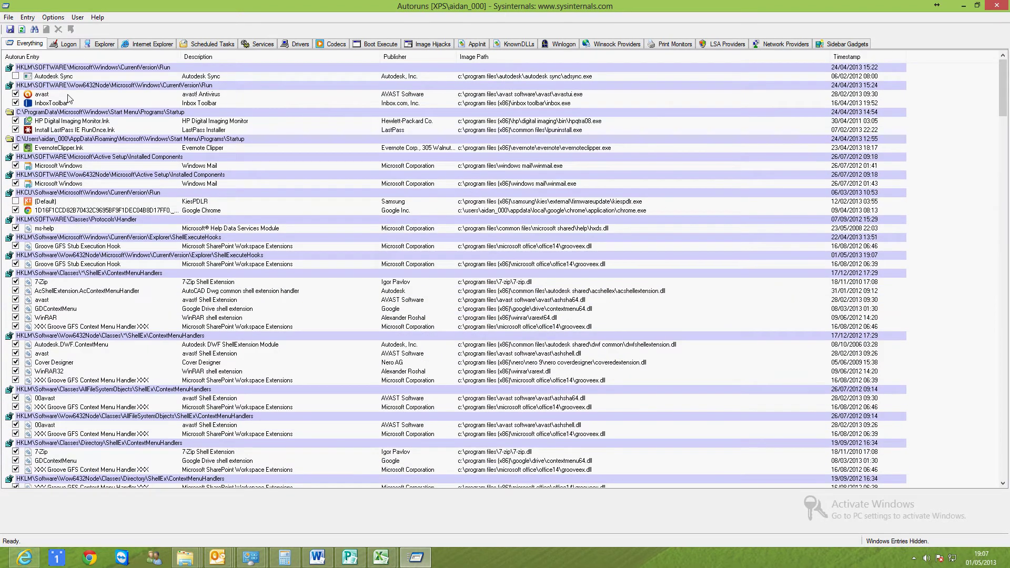
Uncheck the InboxToolbar startup entry and step through the nearby Run and Startup entries
left_click(34, 103)
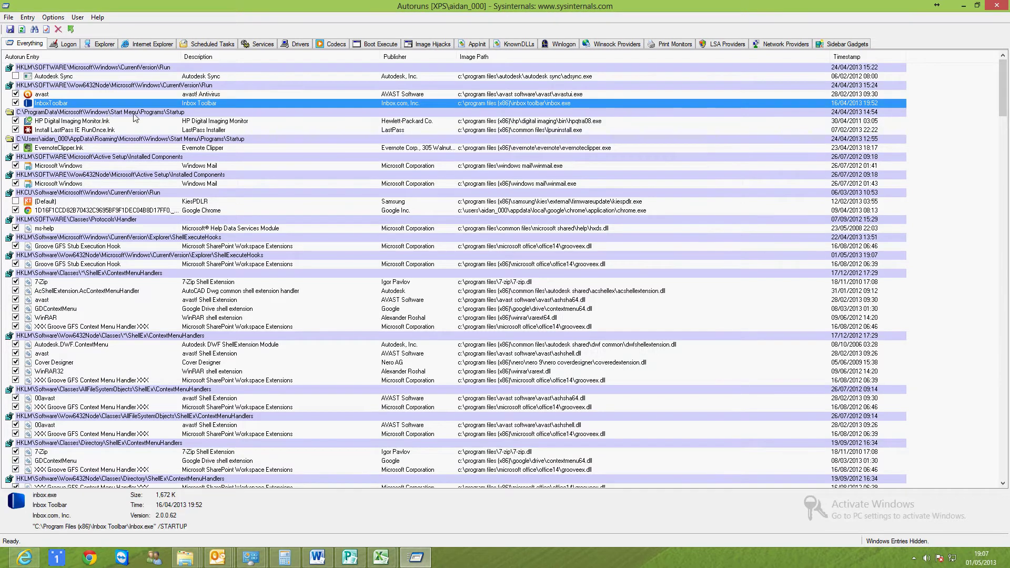
key("Up")
key("Up")
left_click(251, 105)
key("Up")
key("Up")
key("Down")
key("Down")
key("Down")
key("Down")
key("Down")
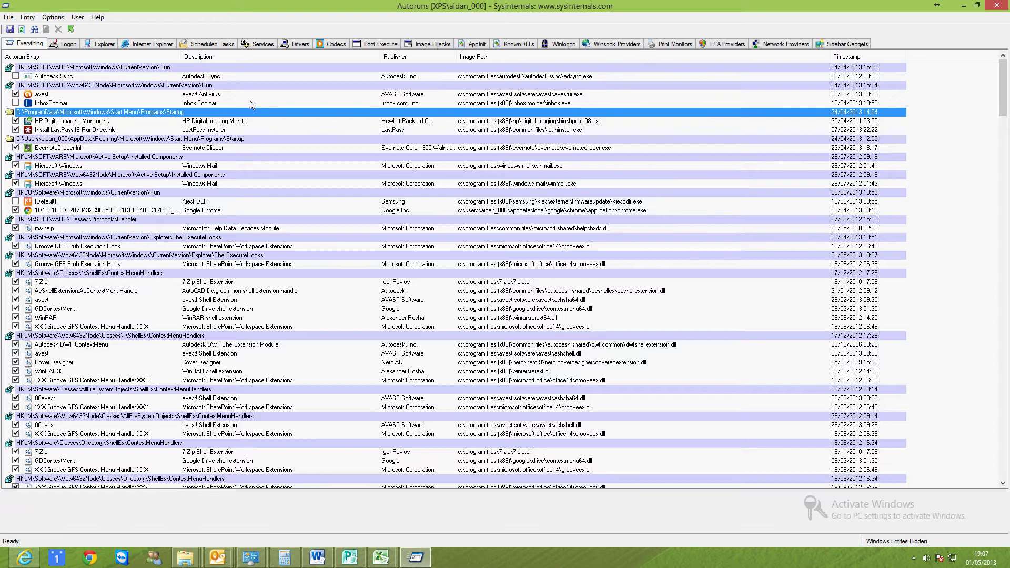
key("Up")
key("Down")
key("Down")
key("Up")
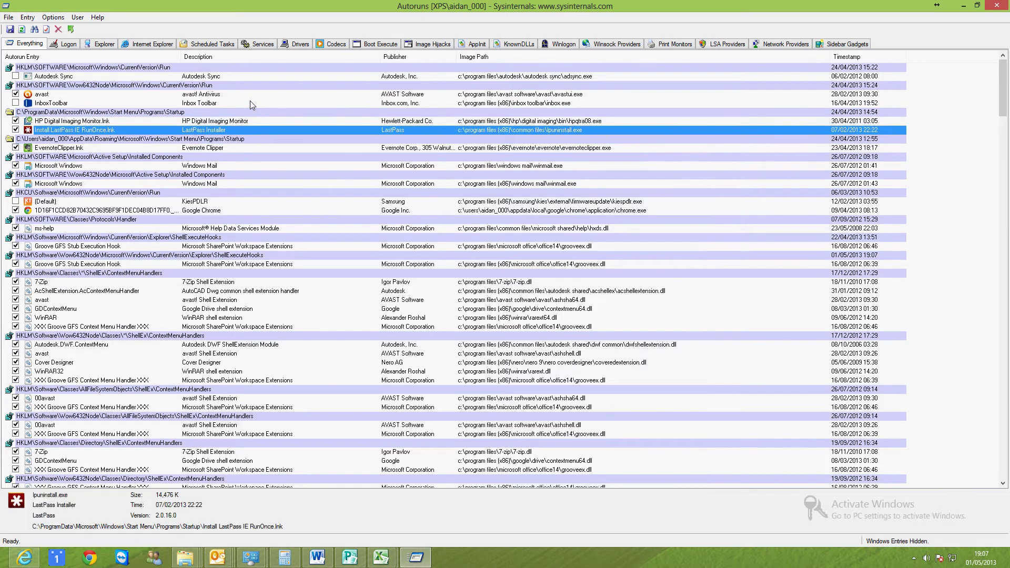
key("Up")
key("Down")
Uncheck the Google Chrome entry under the HKCU Run key, then scroll to review the list
left_click(115, 193)
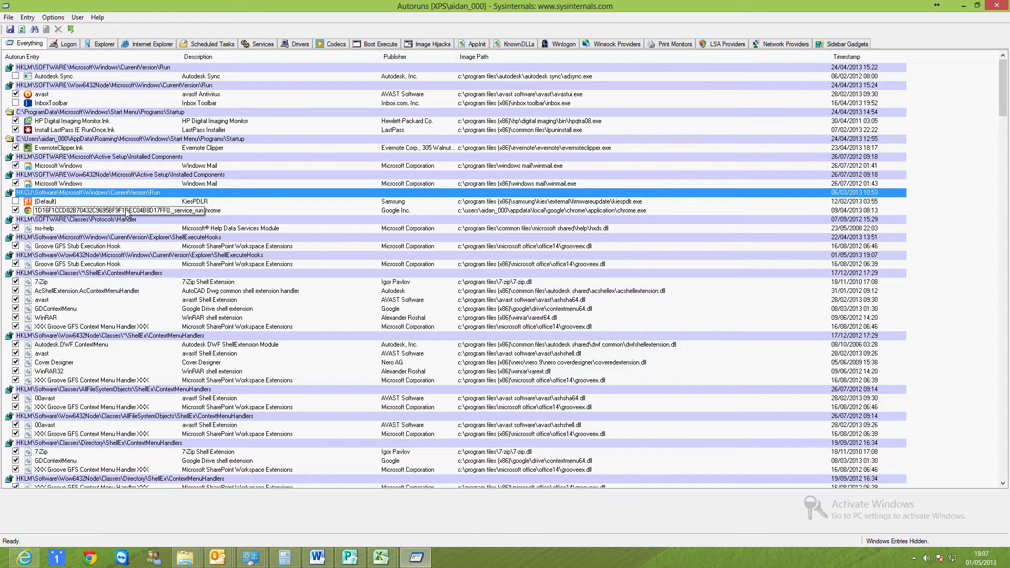
left_click(127, 210)
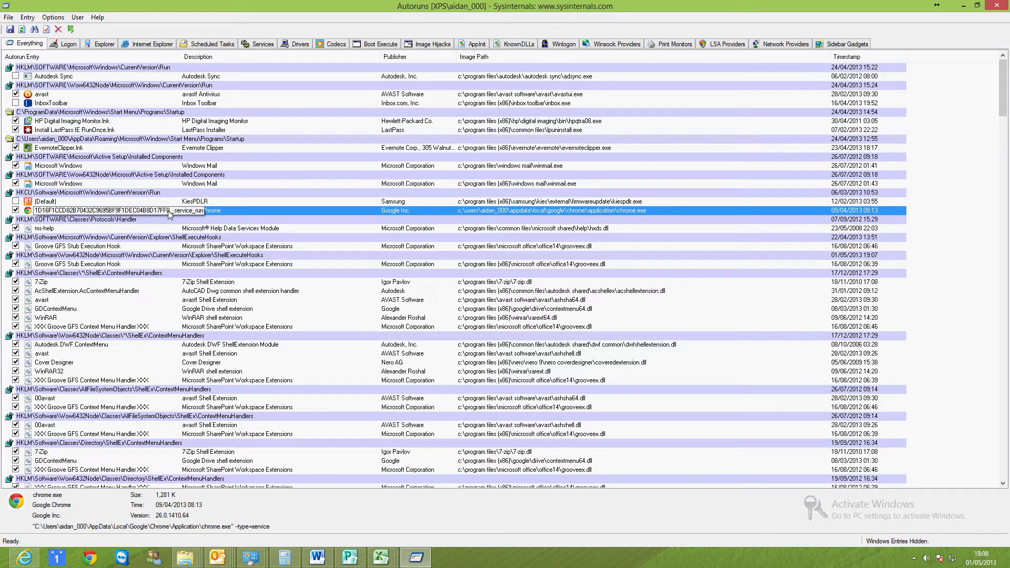
left_click(16, 210)
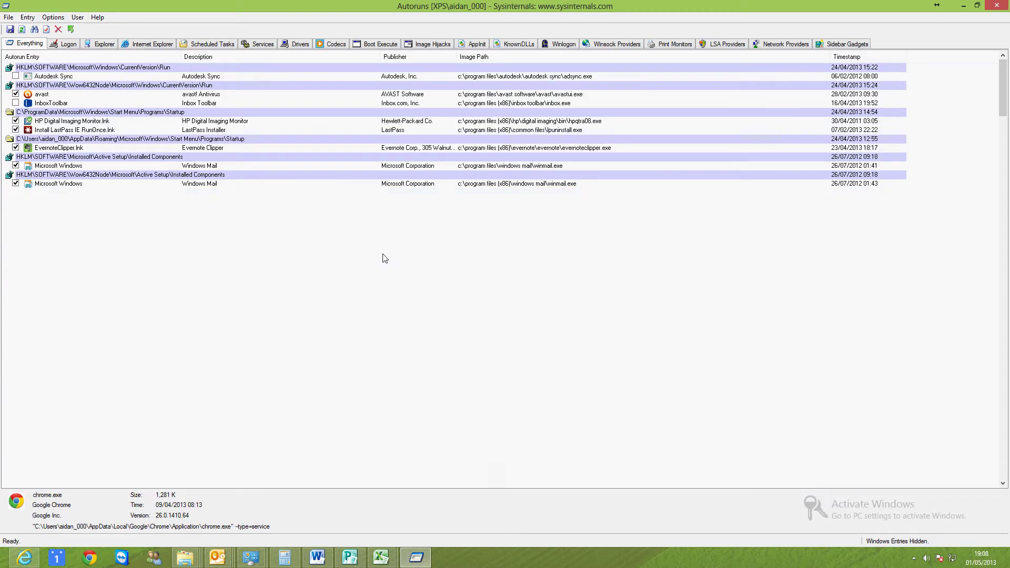
scroll(172, 262, "down", 1)
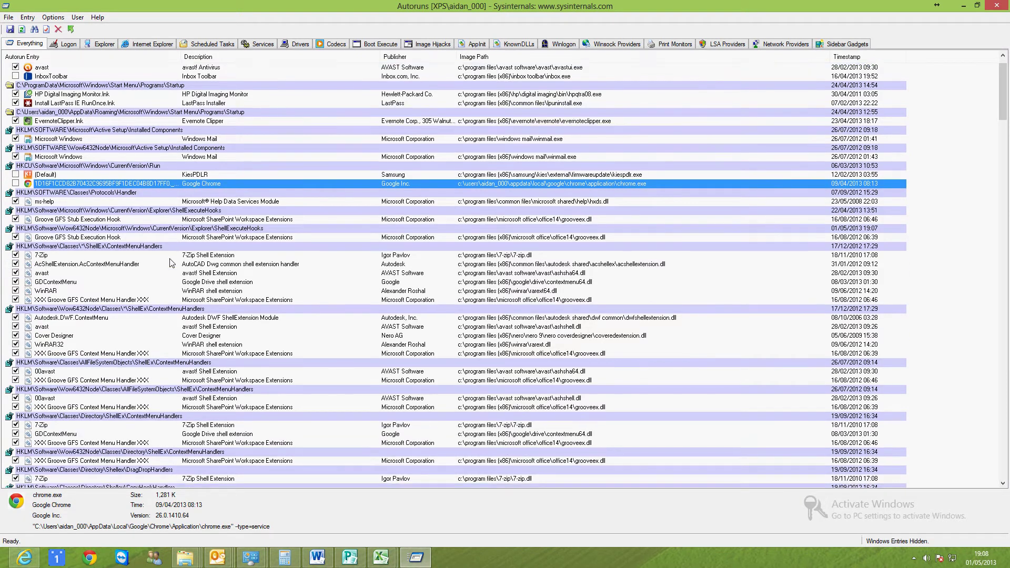
scroll(171, 263, "down", 7)
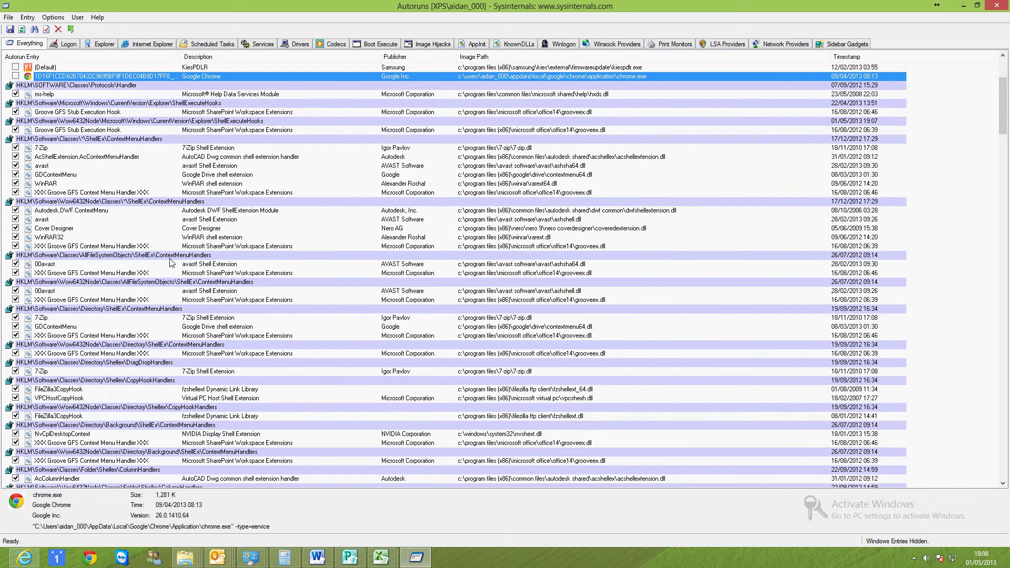
scroll(170, 262, "up", 6)
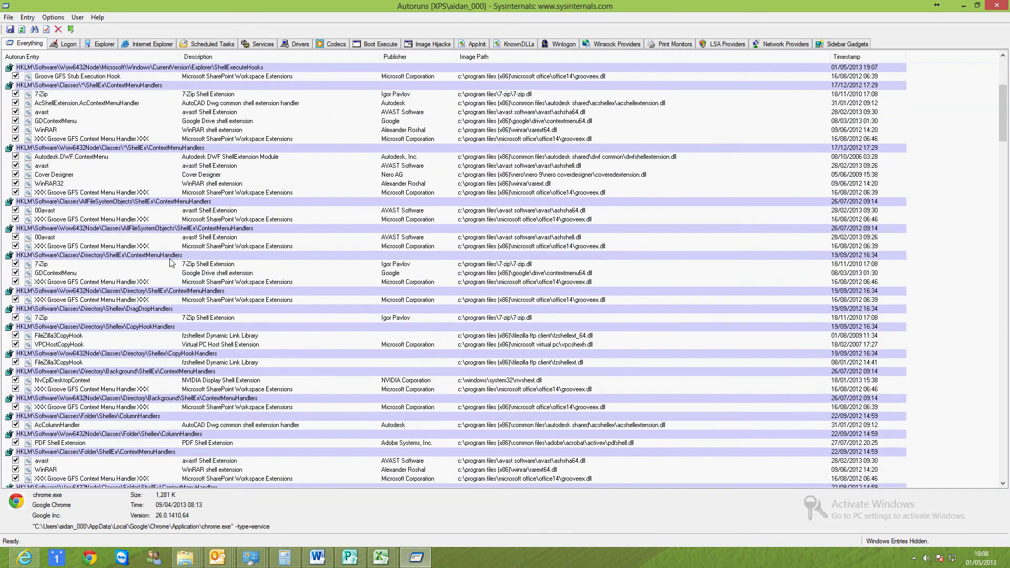
scroll(170, 262, "up", 2)
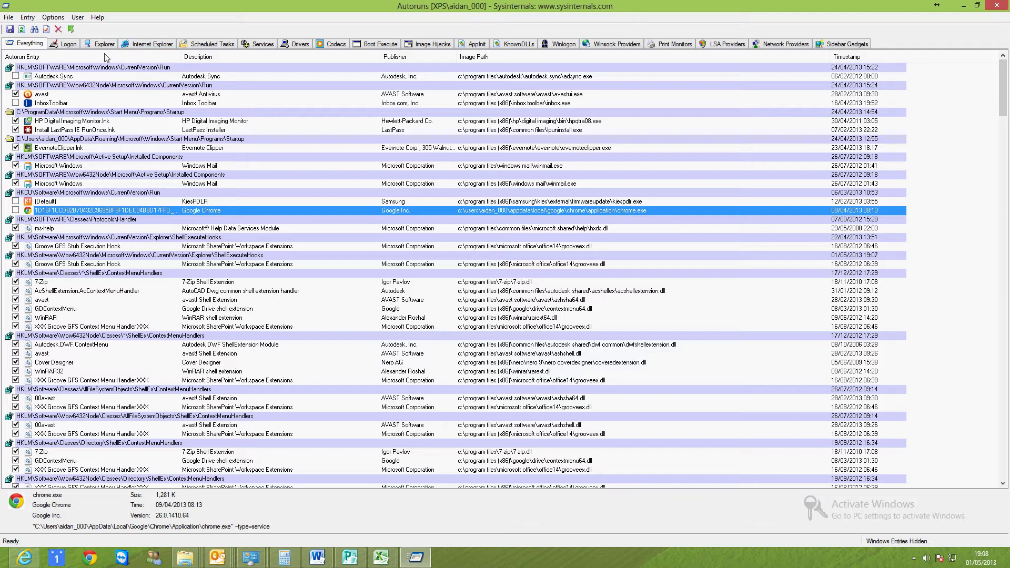
Browse the Logon and Explorer tabs, ending on the Internet Explorer add-on entries
left_click(69, 44)
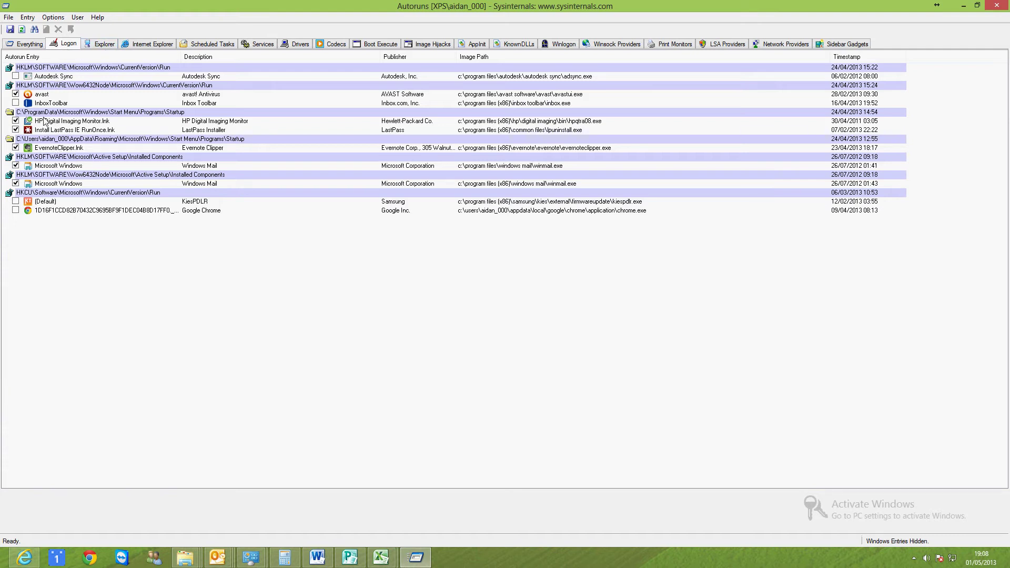
left_click(100, 47)
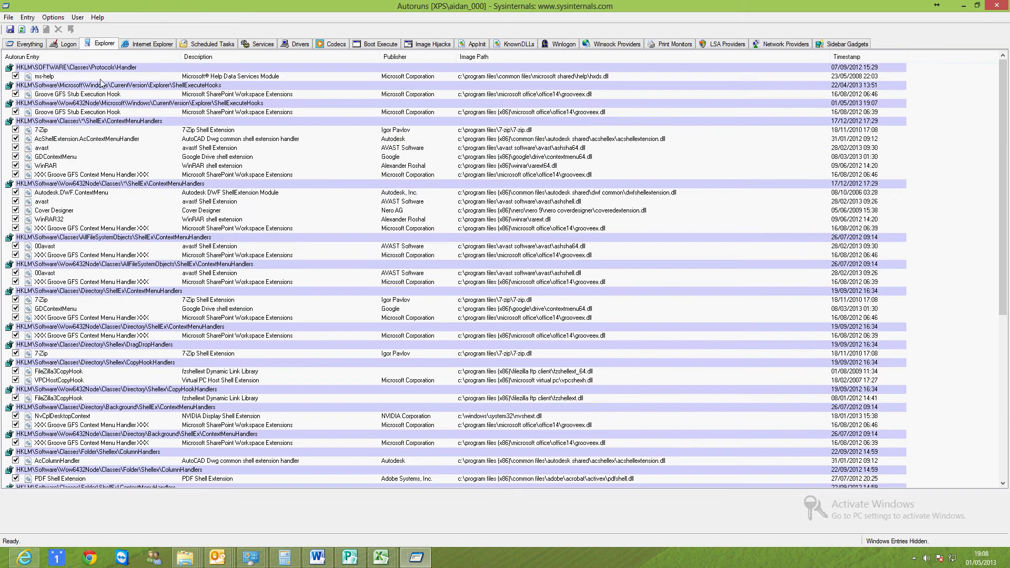
scroll(110, 300, "down", 10)
scroll(110, 300, "up", 5)
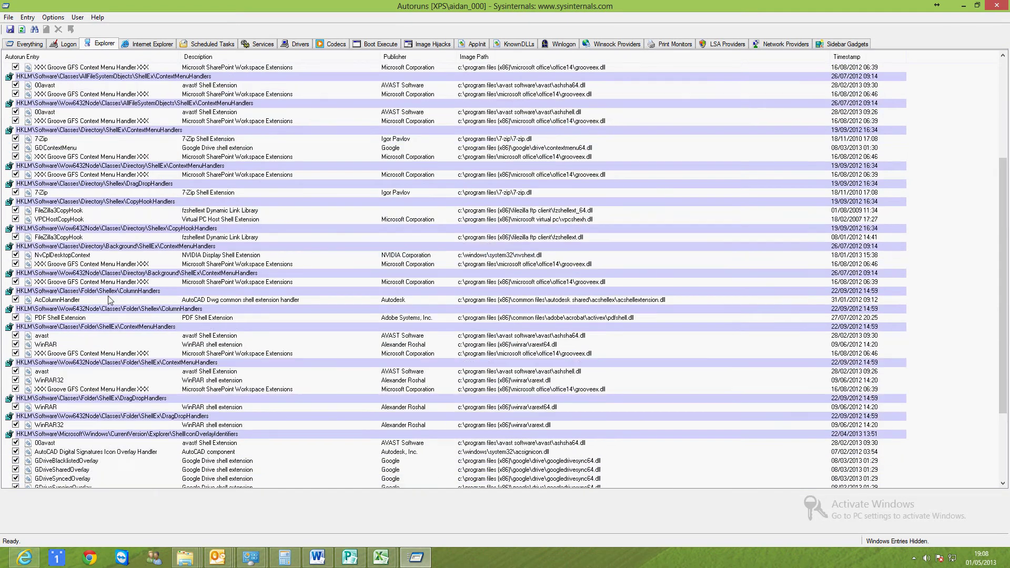
scroll(170, 214, "up", 5)
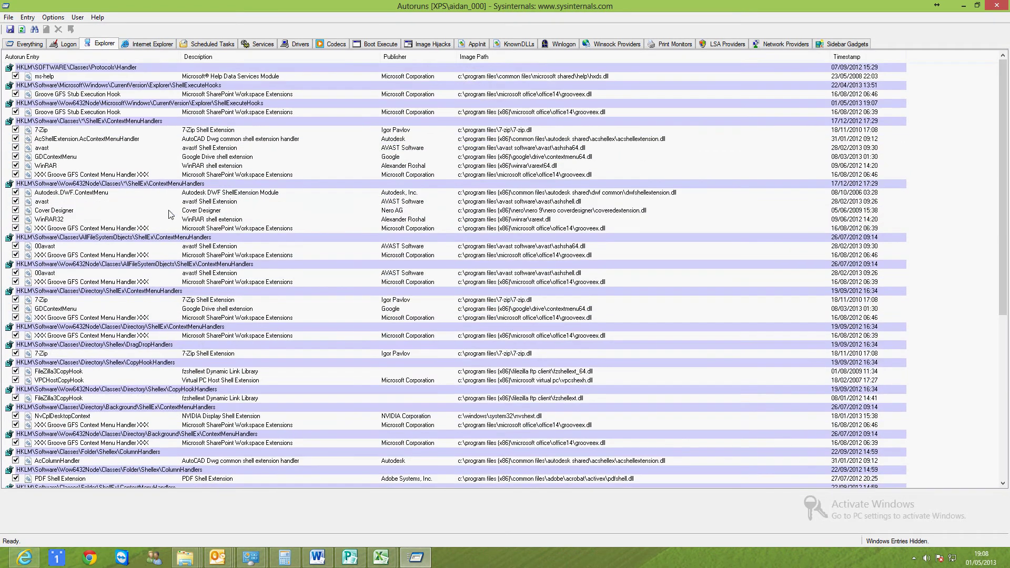
left_click(140, 46)
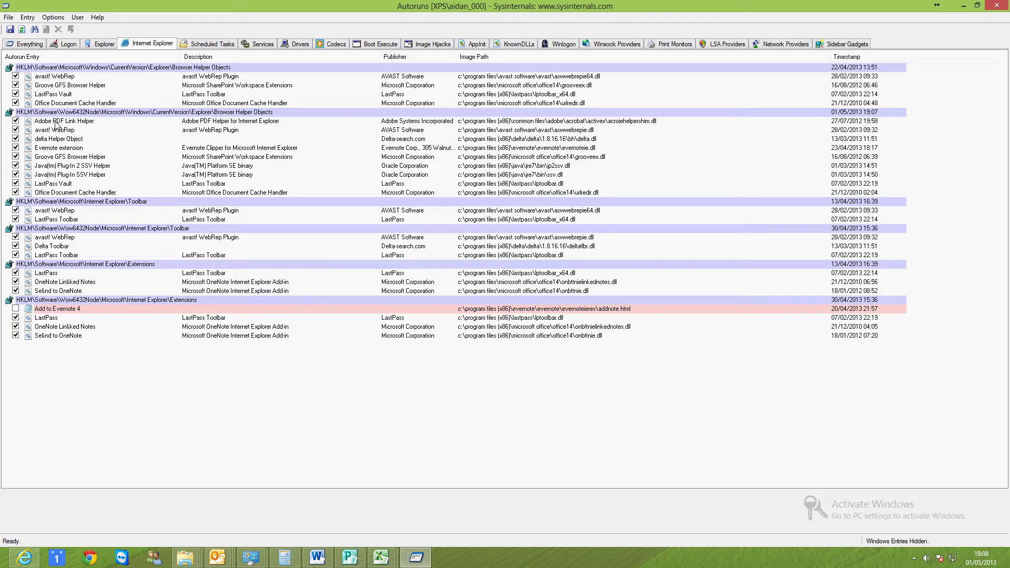
Uncheck the delta Helper Object and Delta Toolbar add-ons, then view Scheduled Tasks
left_click(53, 140)
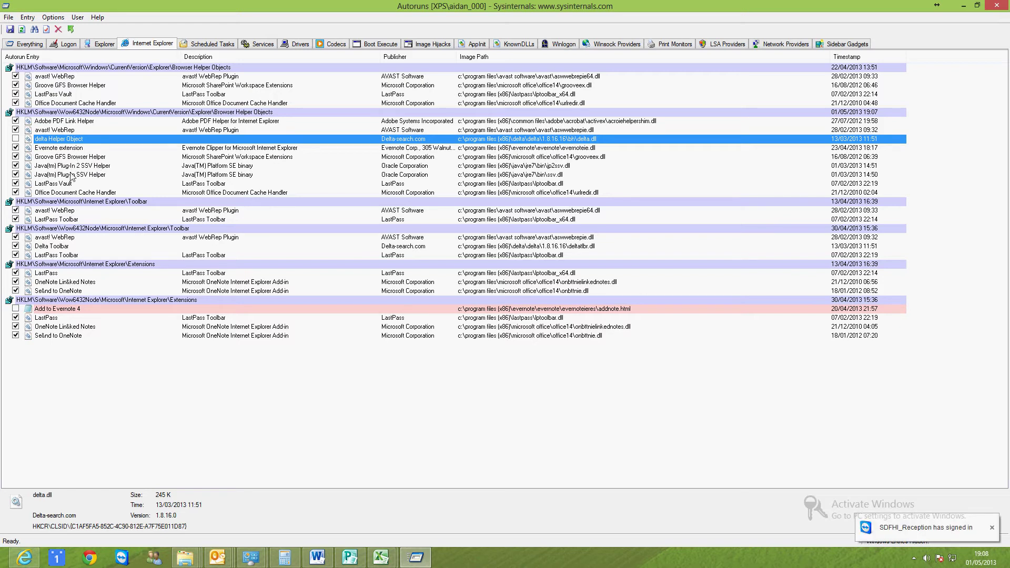
left_click(62, 249)
key("space")
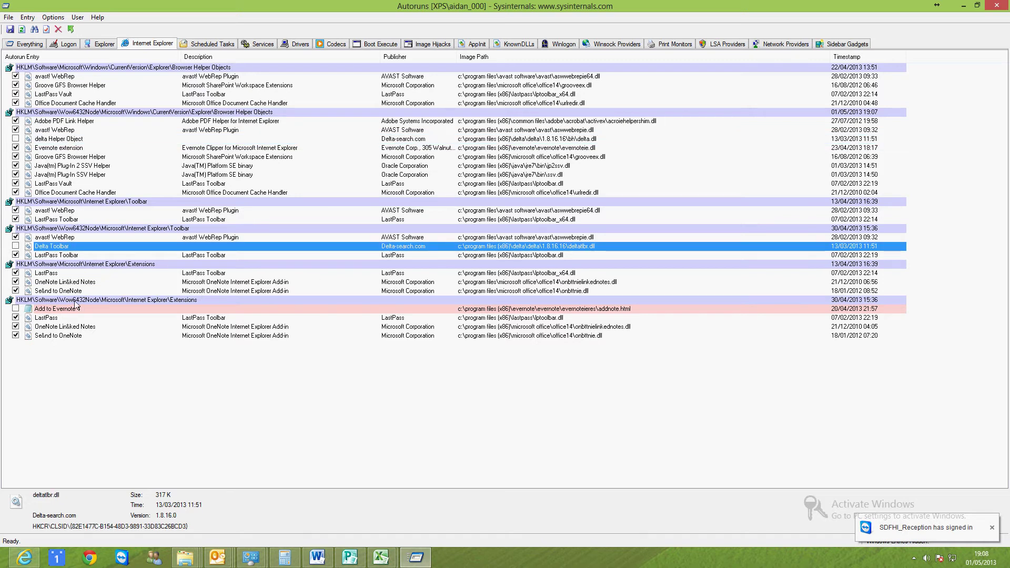
left_click(199, 45)
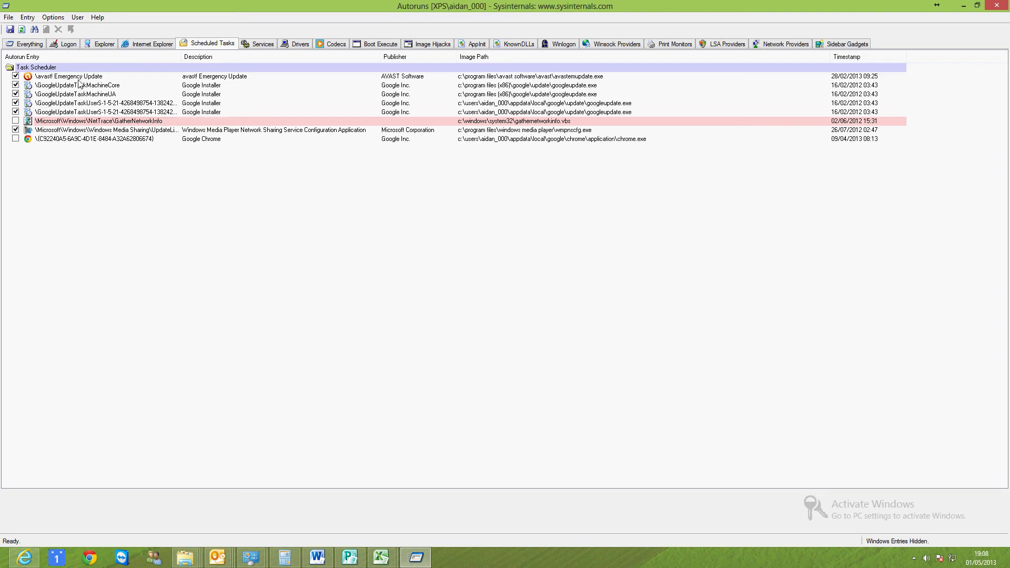
On the Services tab, uncheck the BrowserProtect service
left_click(259, 45)
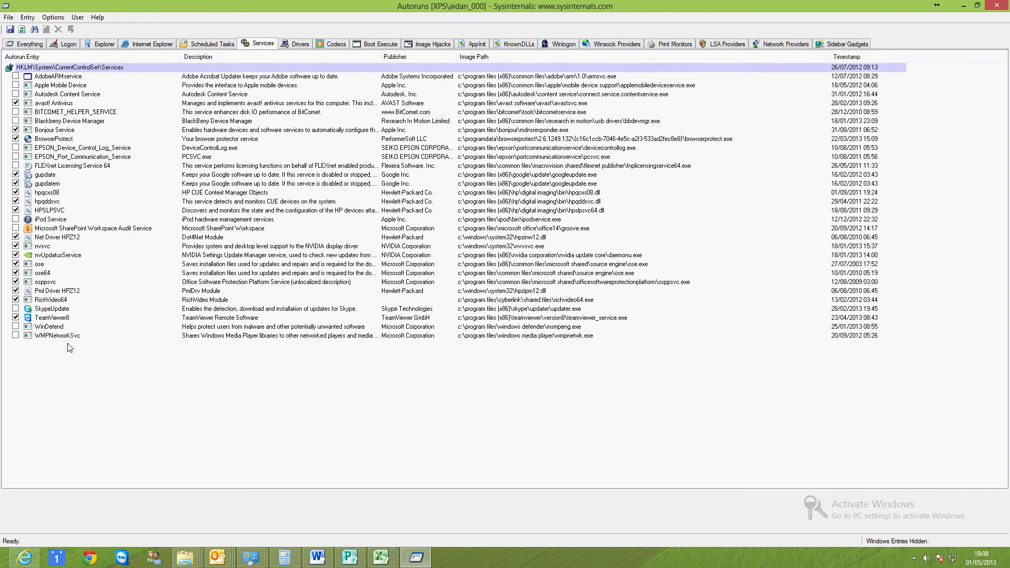
left_click(44, 140)
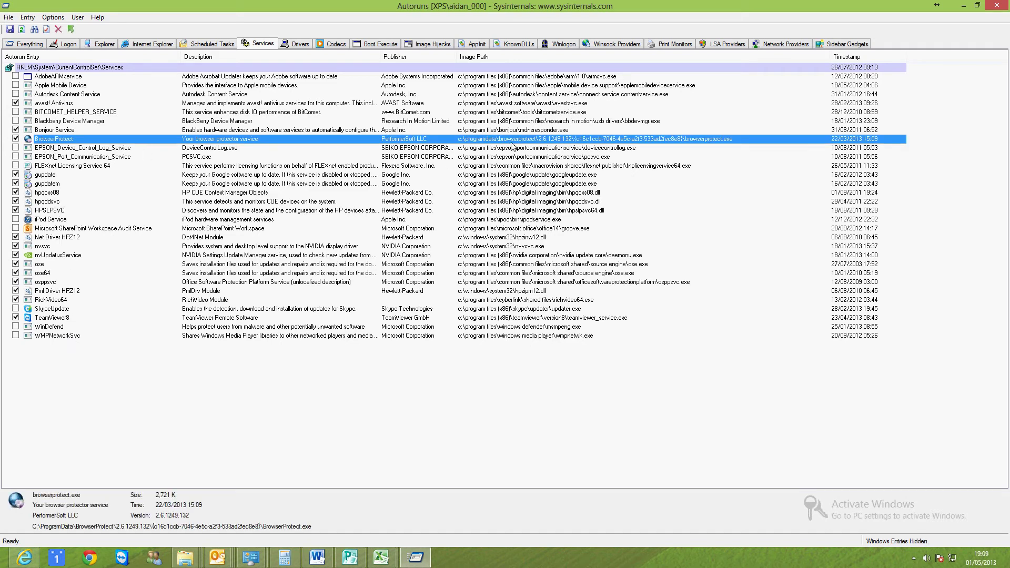
left_click(16, 139)
Review the Drivers and Codecs tab entries
left_click(296, 45)
scroll(214, 388, "down", 7)
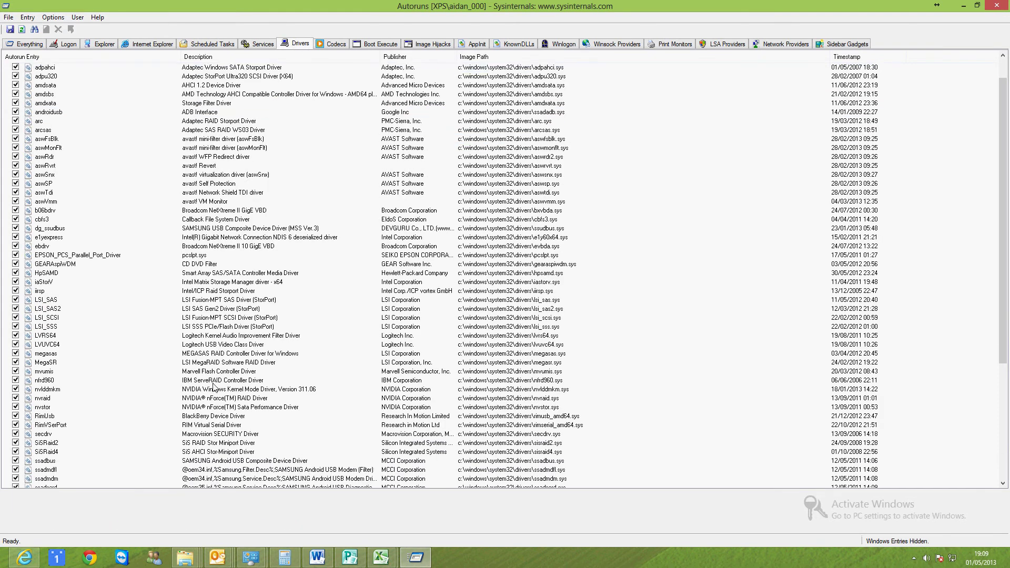
scroll(214, 388, "up", 7)
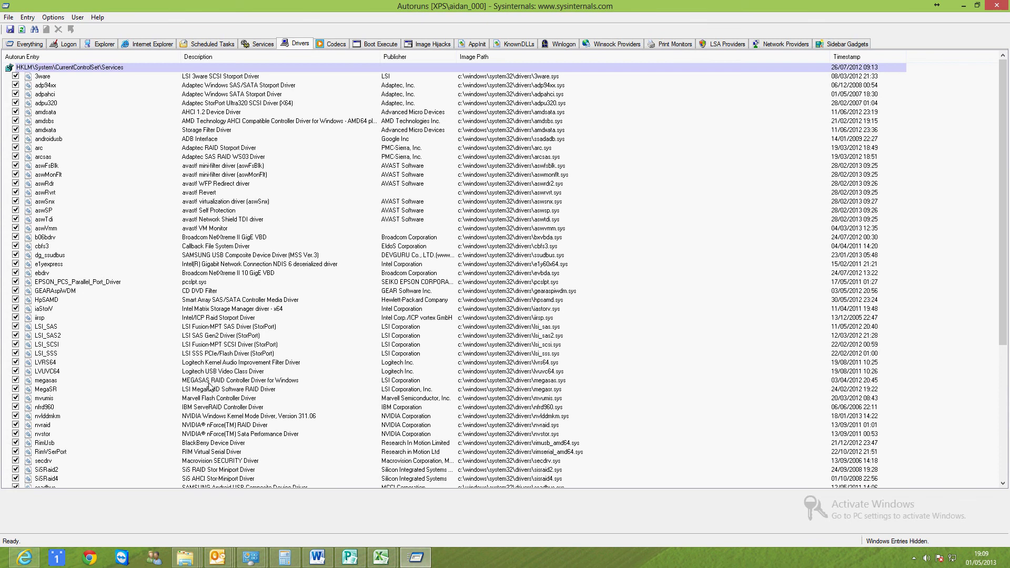
left_click(336, 47)
scroll(343, 267, "down", 7)
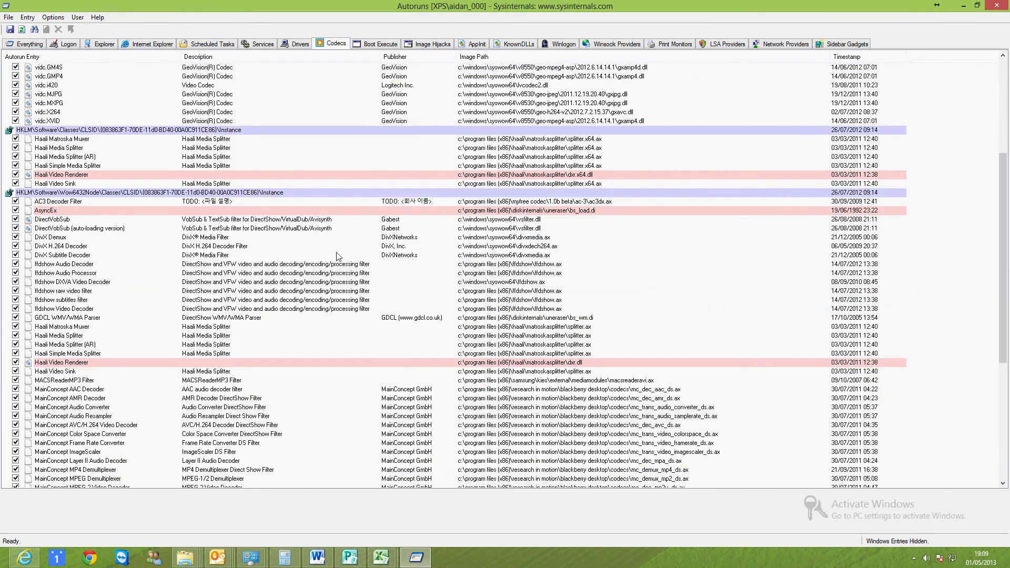
Look through Boot Execute, Image Hijacks, Winlogon, Winsock Providers and Sidebar Gadgets, then return to Winlogon
left_click(384, 46)
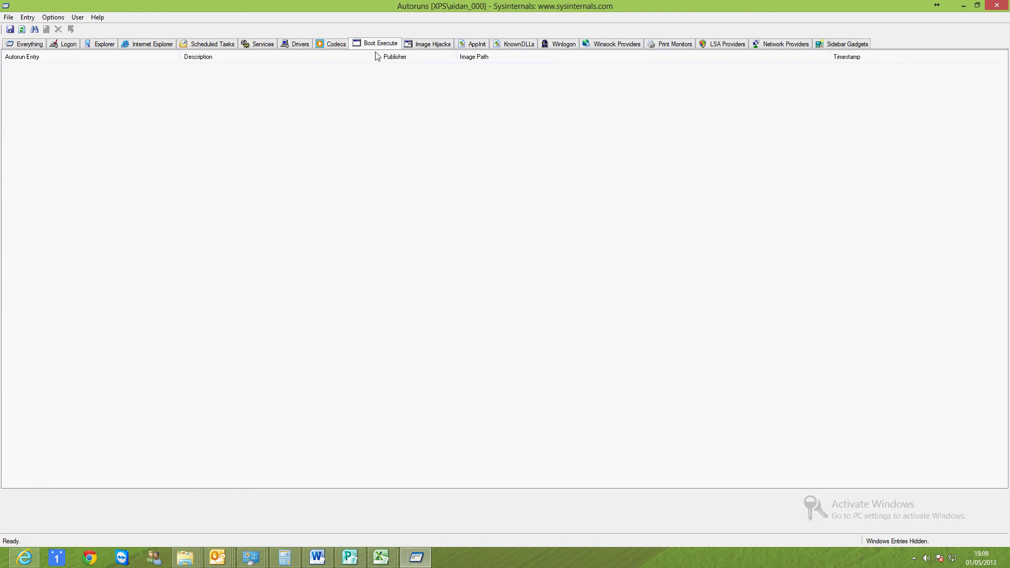
left_click(429, 47)
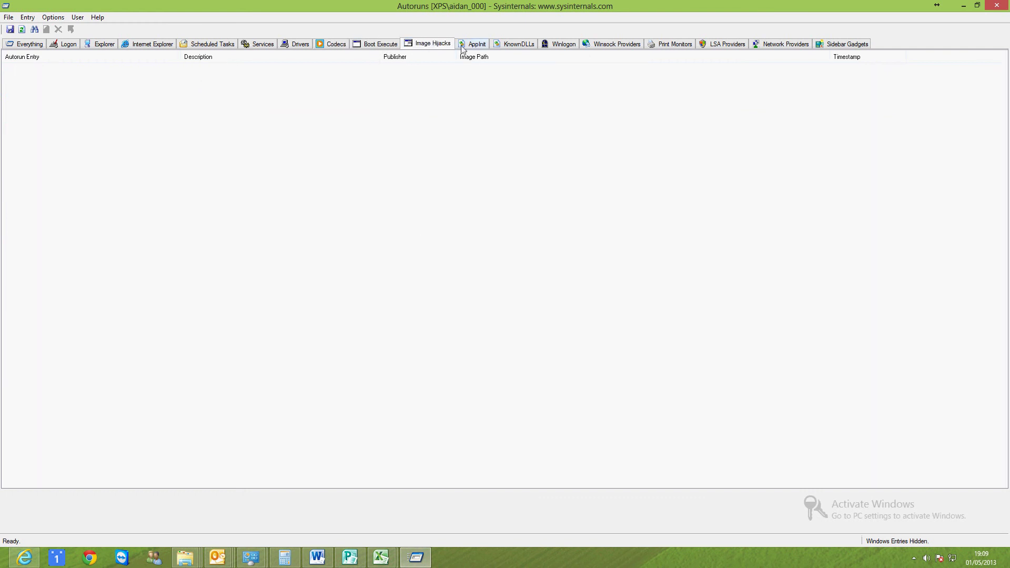
left_click(551, 48)
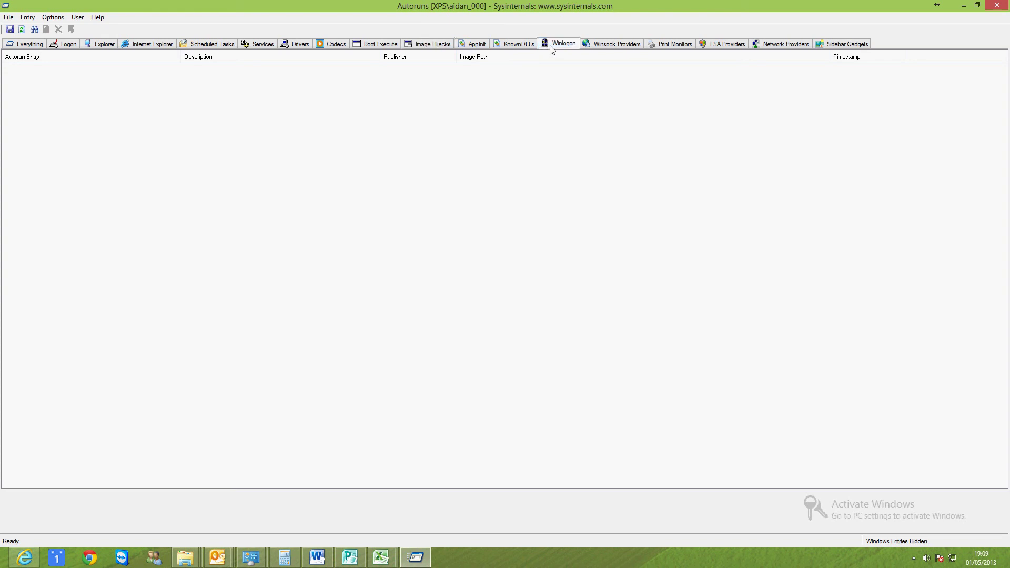
left_click(616, 47)
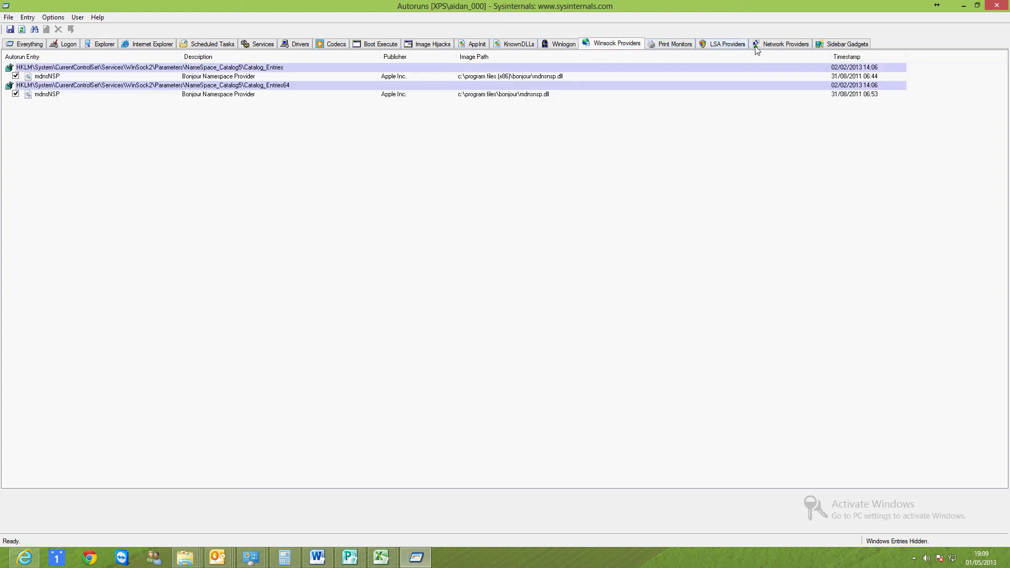
left_click(830, 47)
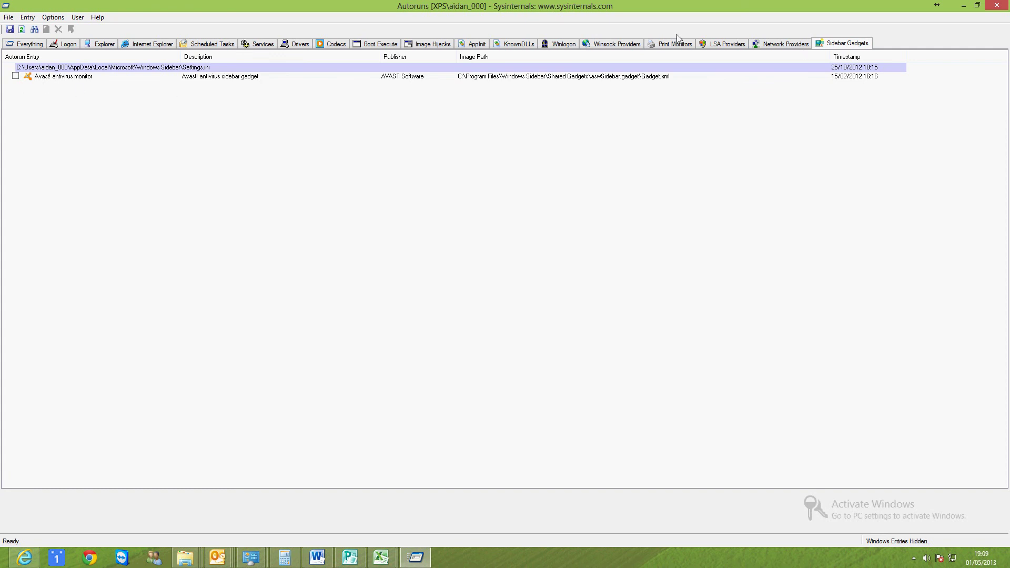
left_click(564, 46)
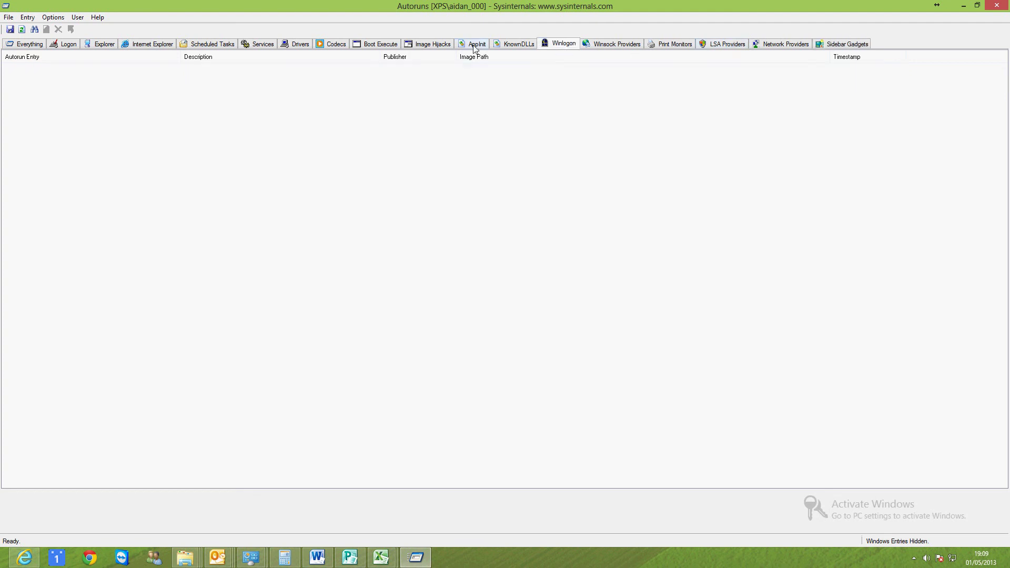
Switch back to the Everything tab showing all entries with Google Chrome unchecked
left_click(24, 47)
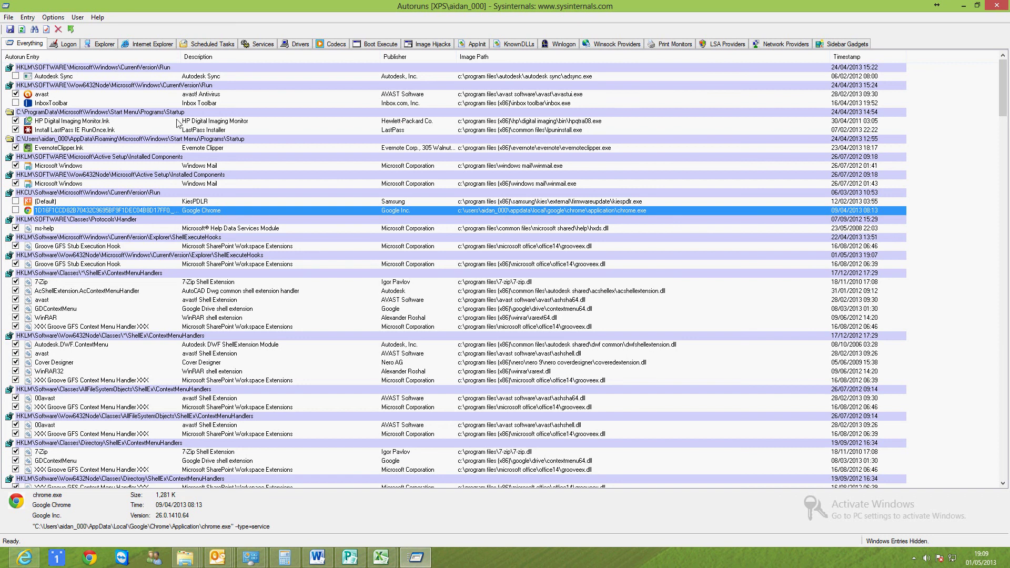
mouse_move(1007, 3)
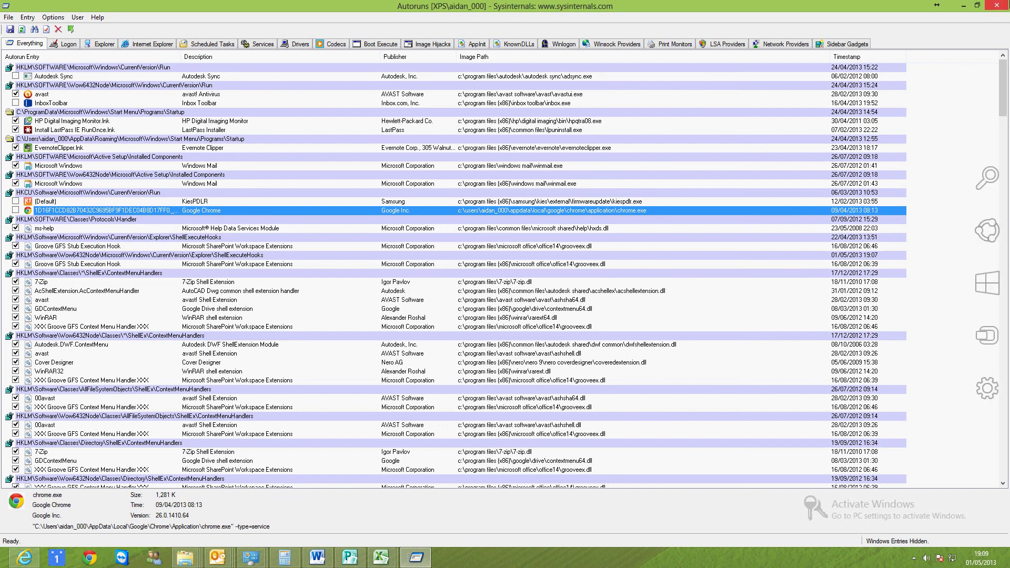